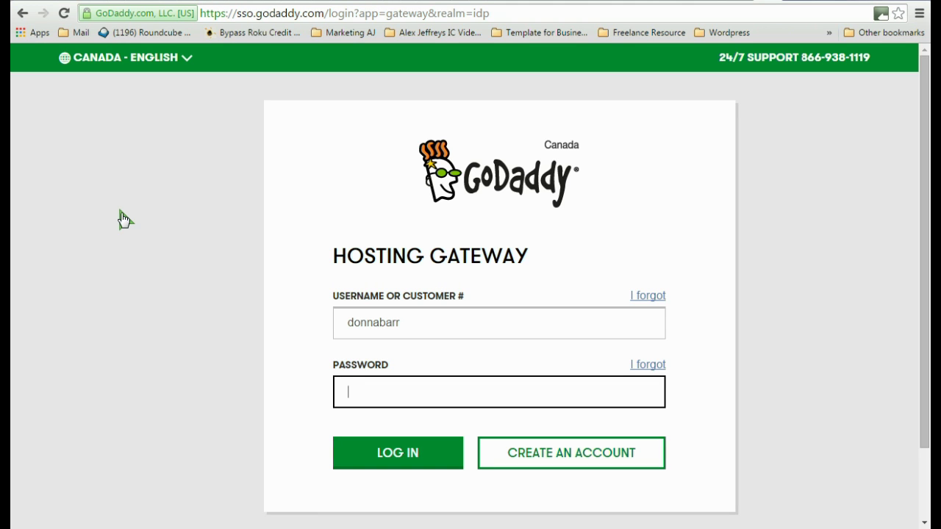
# Step: Enter the account password and log in to the hosting gateway
pyautogui.write('********')
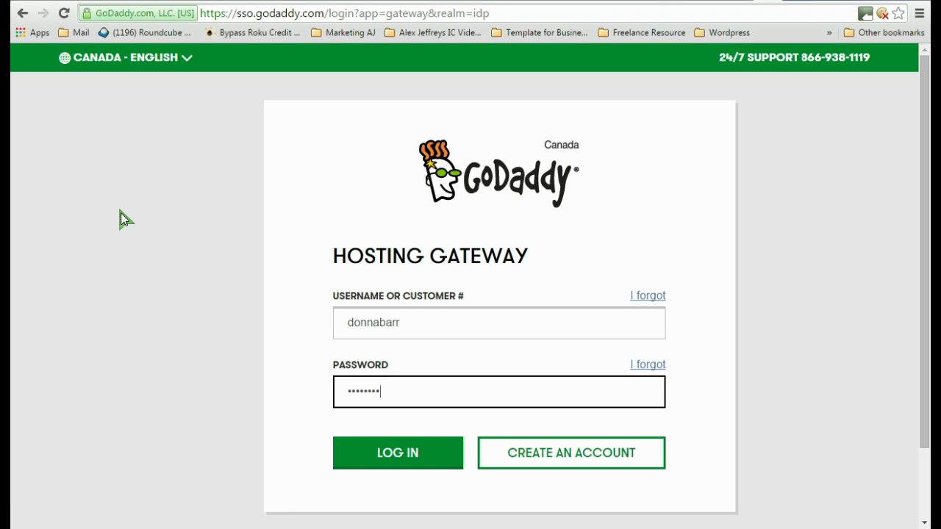
pyautogui.write('*')
pyautogui.press('Return')
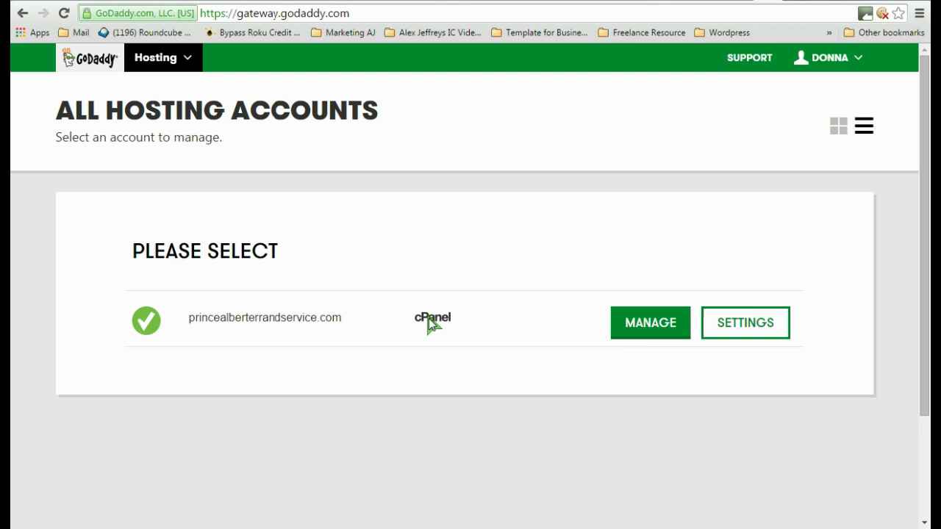
# Step: Open the management page of princealberterrandservice.com and start a WordPress installation from its web applications
pyautogui.click(636, 332)
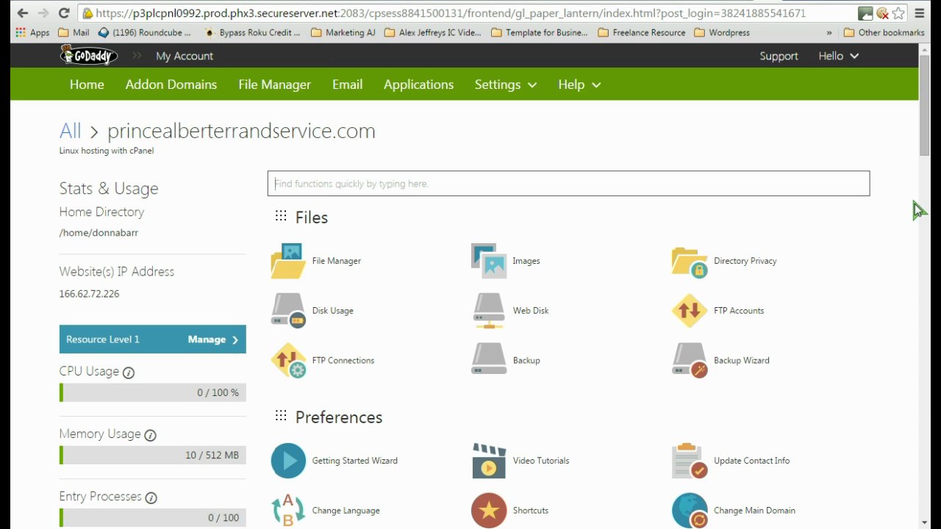
pyautogui.moveTo(924, 140); pyautogui.dragTo(924, 167)
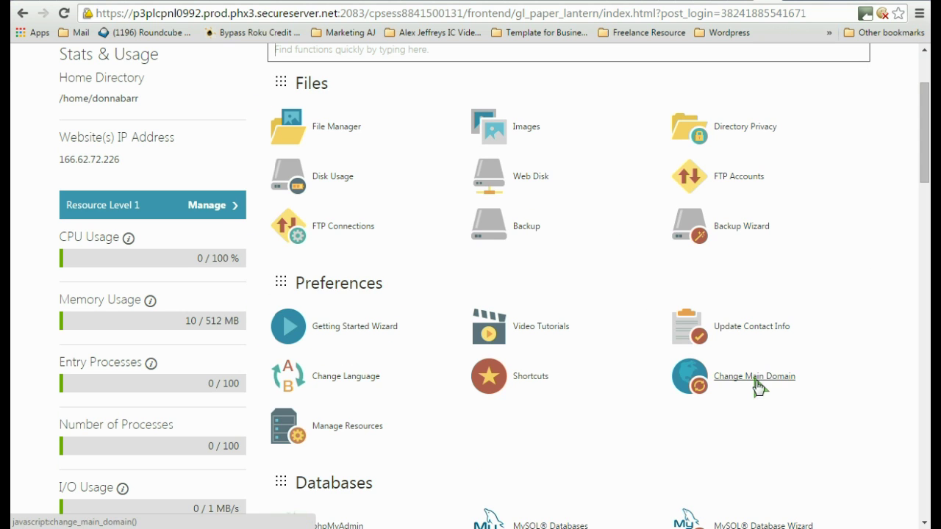
pyautogui.click(925, 510)
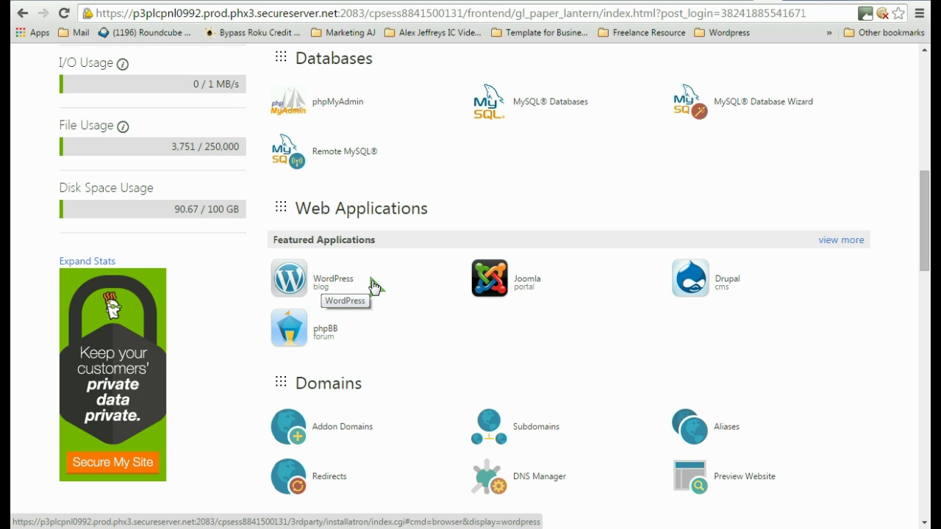
pyautogui.click(301, 286)
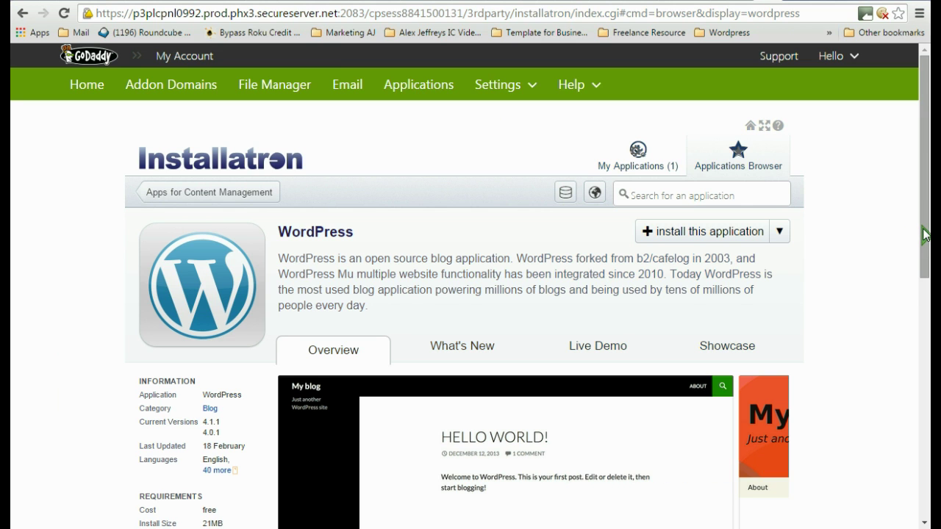
pyautogui.moveTo(924, 247); pyautogui.dragTo(909, 268)
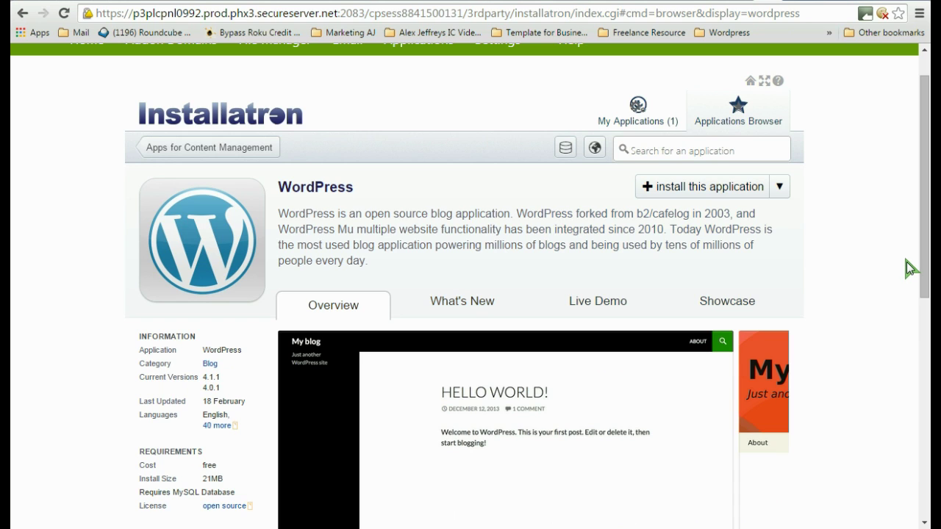
pyautogui.click(693, 195)
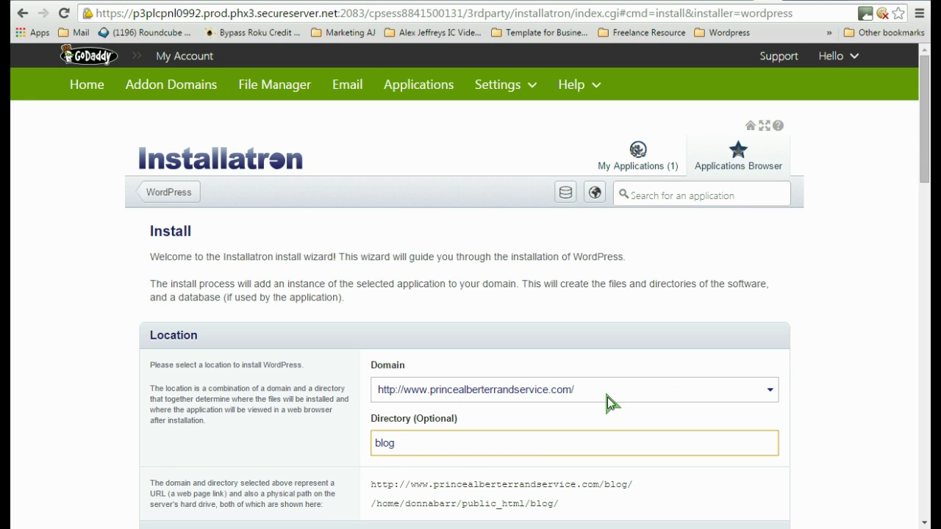
# Step: Set the WordPress installation directory to "demo"
pyautogui.moveTo(403, 444); pyautogui.dragTo(339, 447)
pyautogui.scroll(-2, 912, 211)
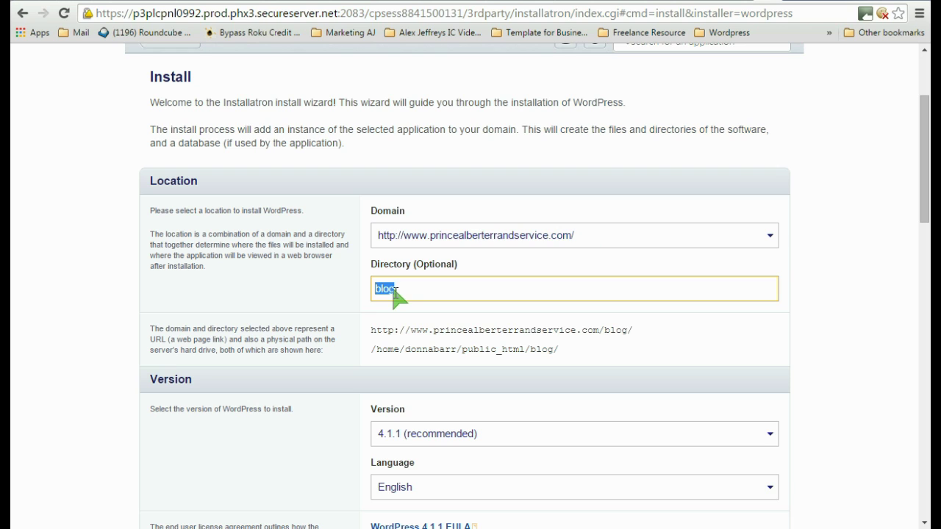
pyautogui.press('BackSpace')
pyautogui.write('demo')
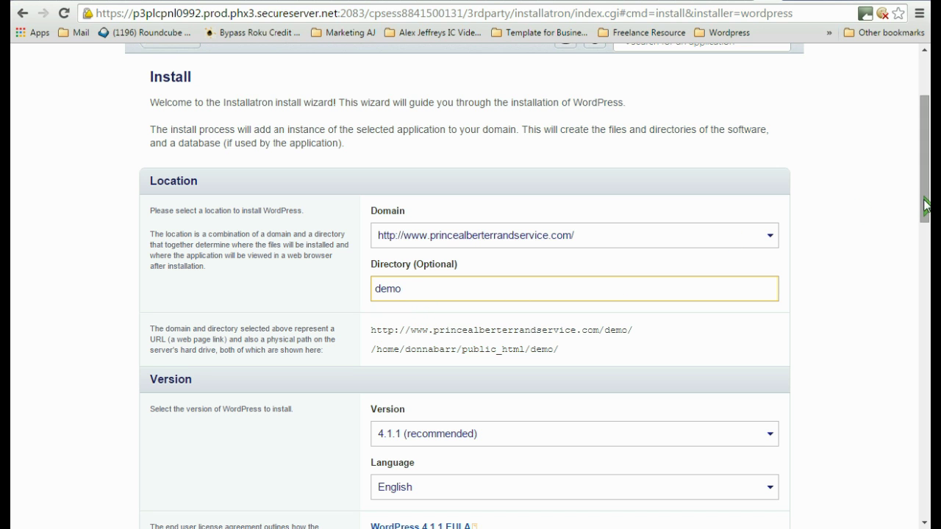
# Step: Set the WordPress administrator username to "girlfriday"
pyautogui.moveTo(925, 204); pyautogui.dragTo(928, 301)
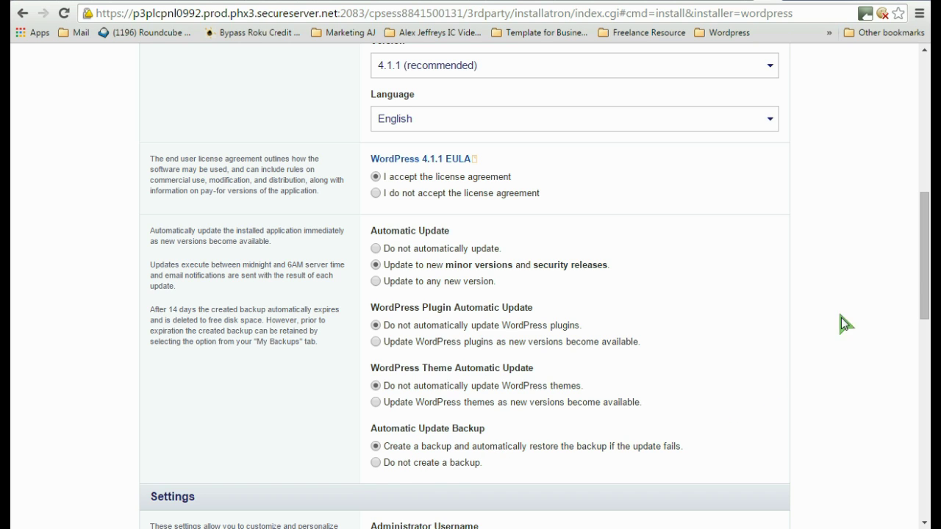
pyautogui.moveTo(924, 275); pyautogui.dragTo(920, 326)
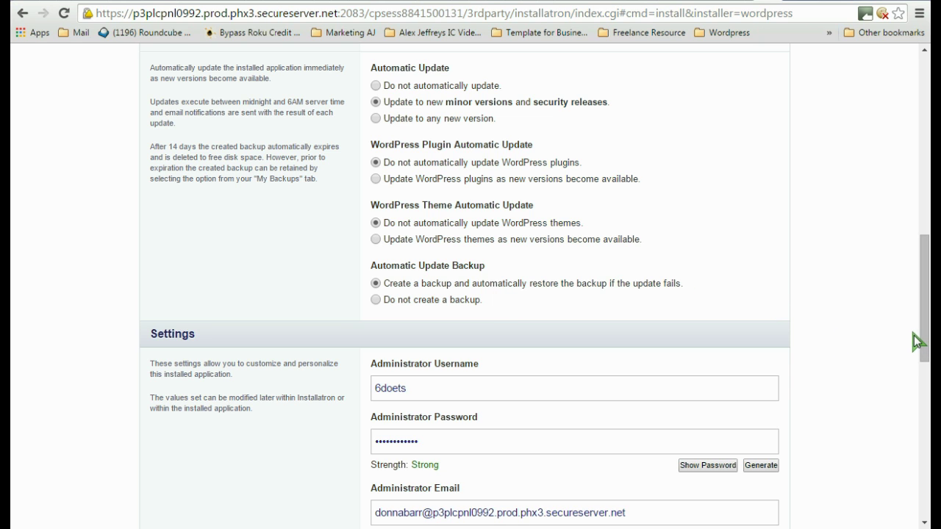
pyautogui.moveTo(925, 340); pyautogui.dragTo(925, 385)
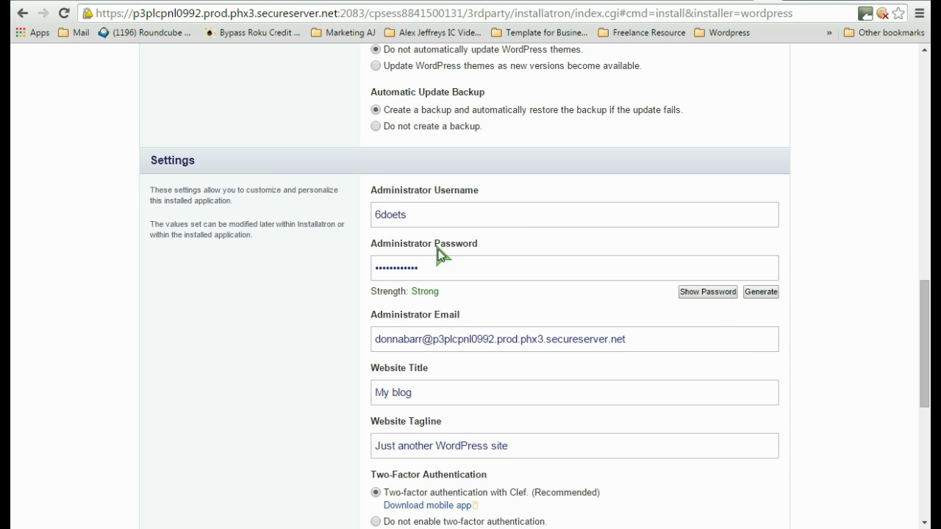
pyautogui.doubleClick(408, 215)
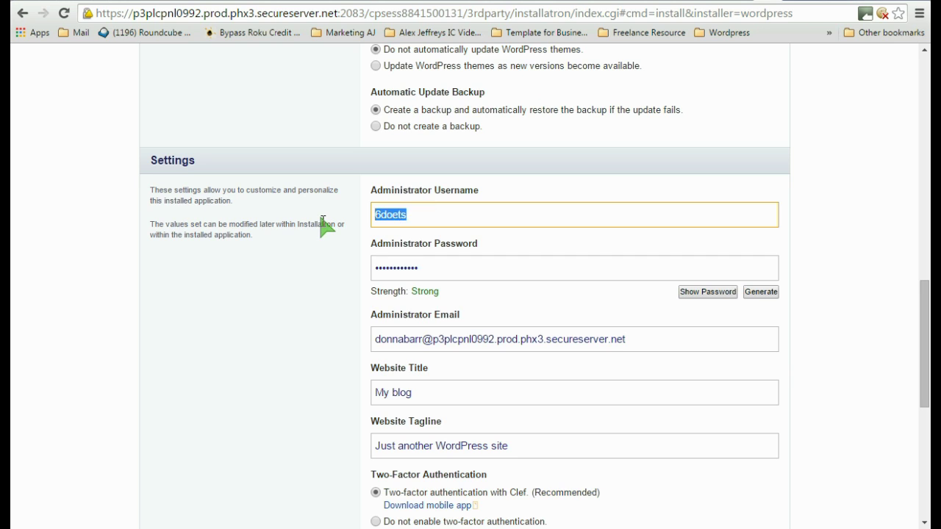
pyautogui.write('d')
pyautogui.press('BackSpace')
pyautogui.write('girlfriday')
# Step: Replace the generated administrator password with a chosen one
pyautogui.moveTo(441, 269); pyautogui.dragTo(328, 269)
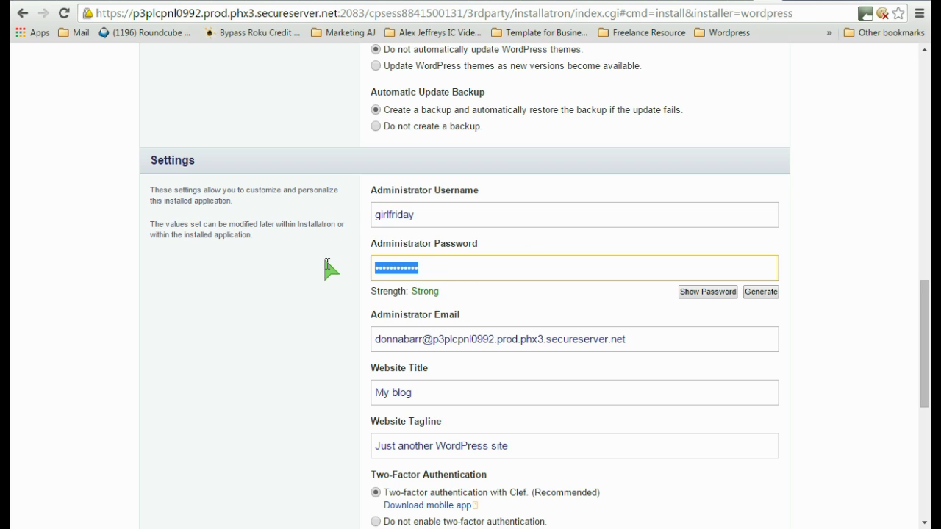
pyautogui.write('****')
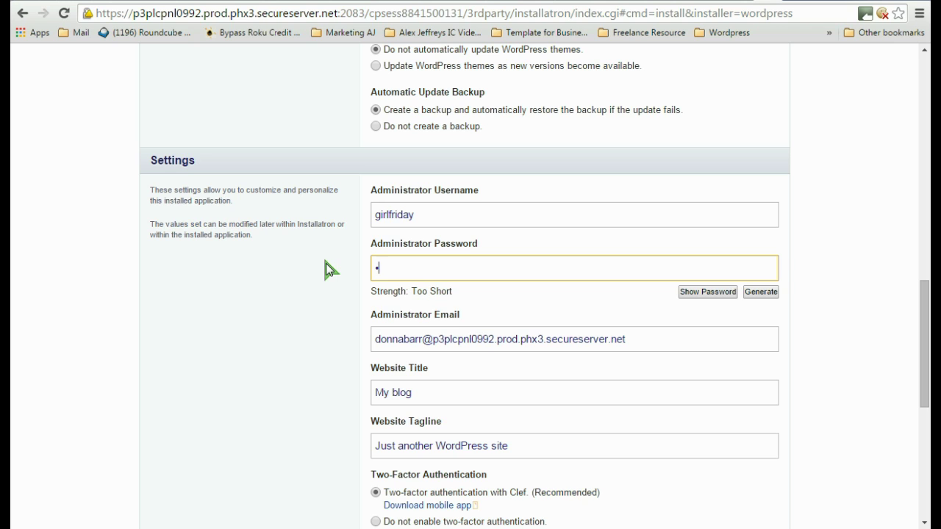
pyautogui.press('BackSpace')
pyautogui.press('BackSpace')
pyautogui.press('BackSpace')
pyautogui.press('BackSpace')
pyautogui.write('*******')
# Step: Replace the domain part of the administrator email so the field holds the site owner's own e-mail address
pyautogui.moveTo(632, 339); pyautogui.dragTo(424, 341)
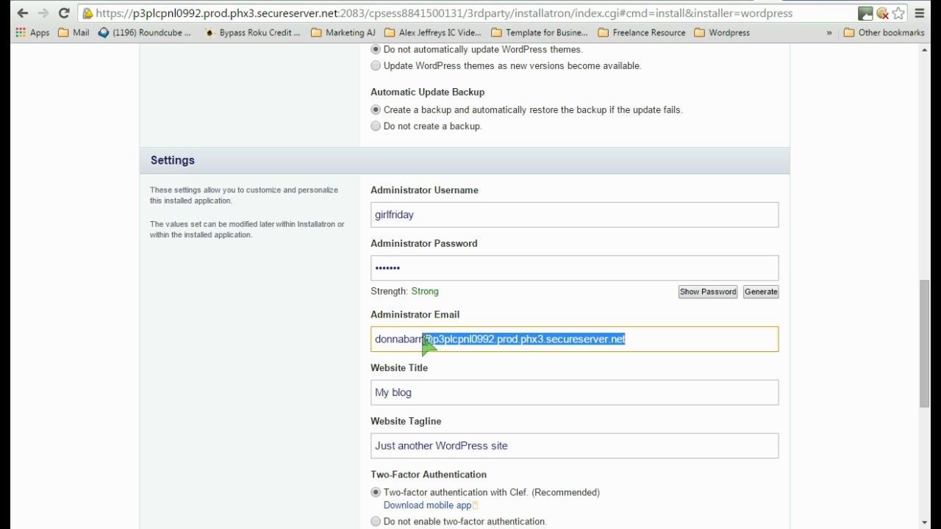
pyautogui.write('@he')
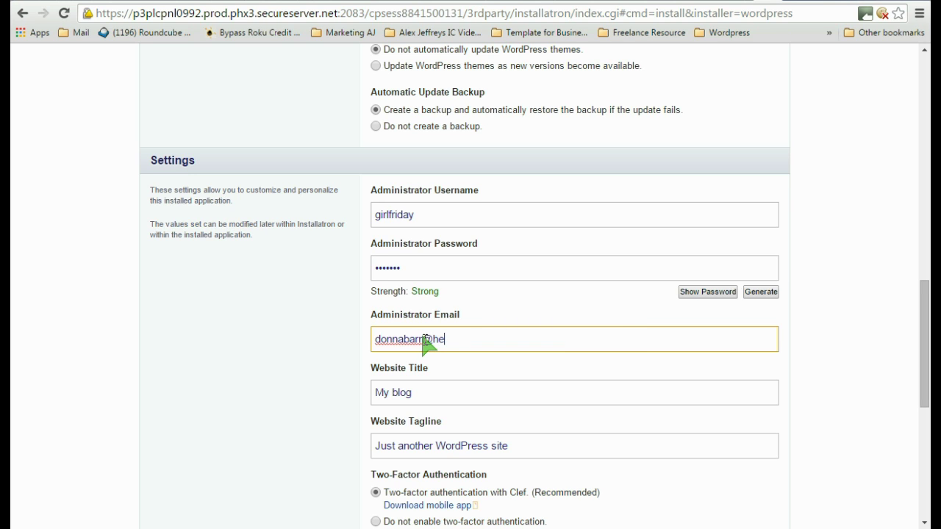
pyautogui.write('lix7.com')
# Step: Set the website title to "Prince Albert Errand Services" and the website tagline to "Taking on Tasks"
pyautogui.click(415, 393)
pyautogui.moveTo(416, 393); pyautogui.dragTo(374, 398)
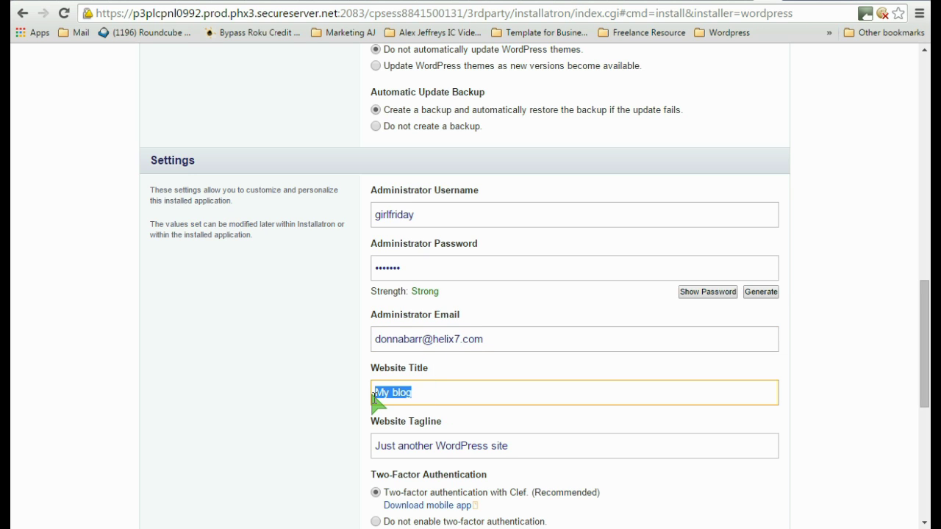
pyautogui.write('Prince Alber')
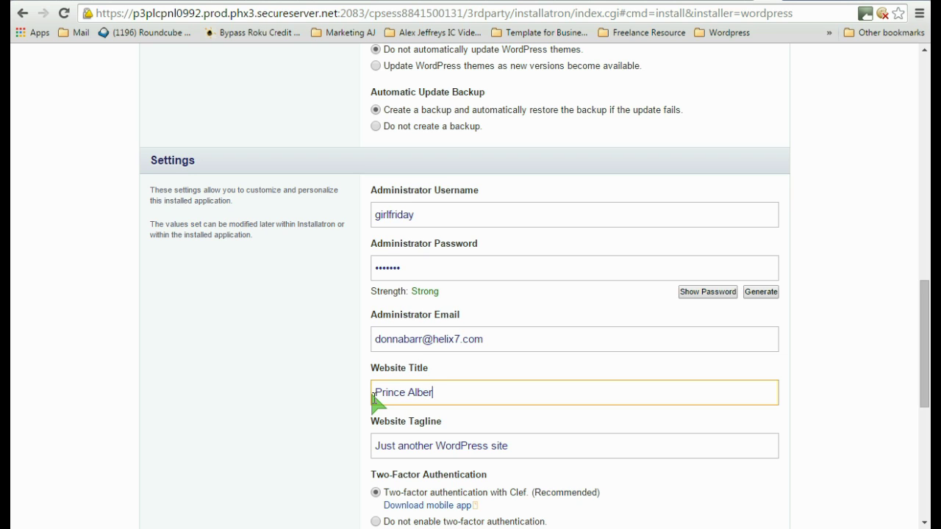
pyautogui.write('t Errand Services')
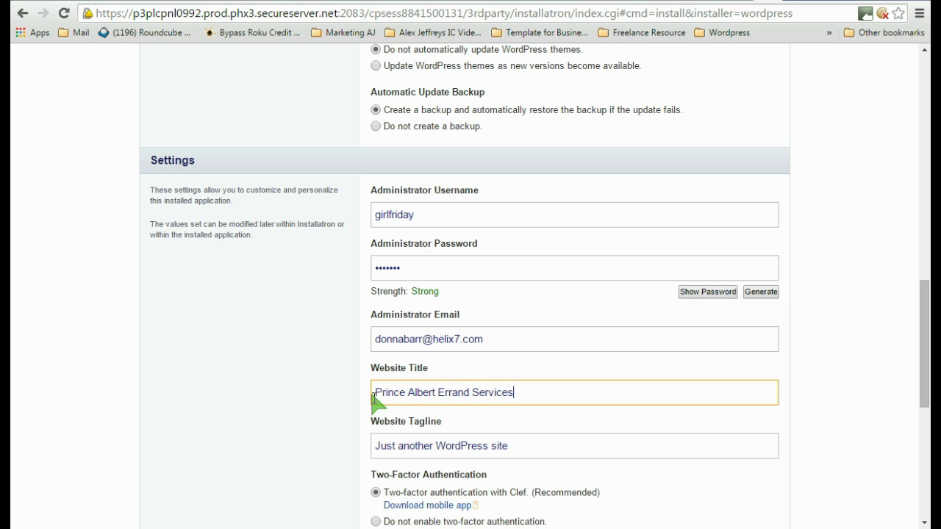
pyautogui.moveTo(515, 445); pyautogui.dragTo(362, 448)
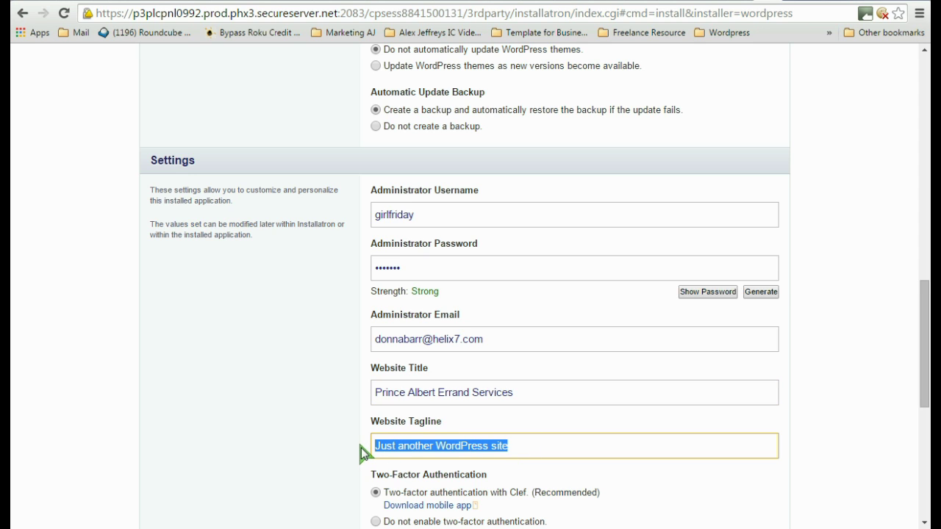
pyautogui.write('Taking')
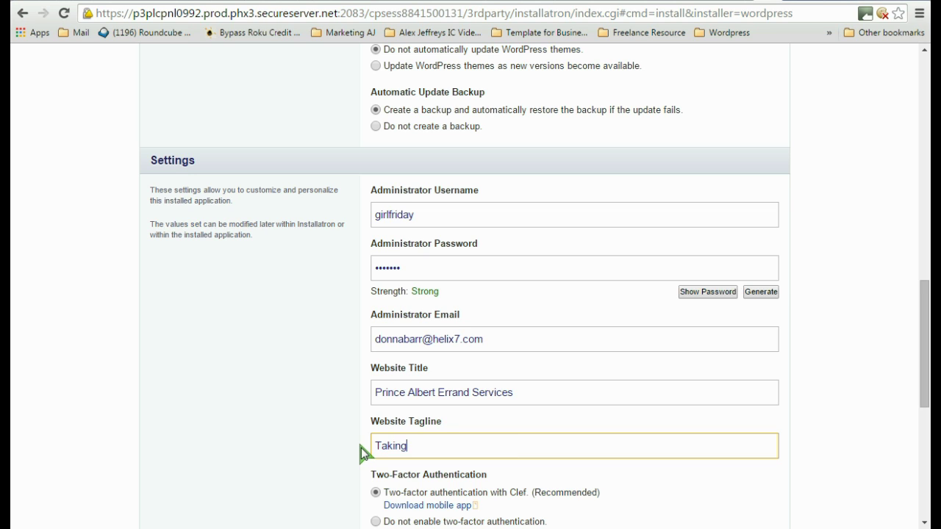
pyautogui.write(' on Tasks')
# Step: Choose not to enable two-factor authentication for the new WordPress site
pyautogui.scroll(-3, 924, 316)
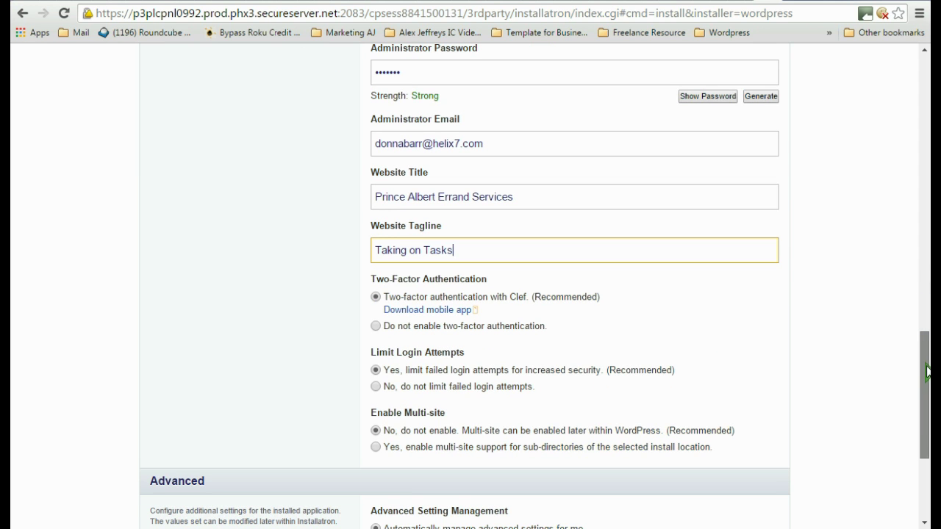
pyautogui.click(376, 326)
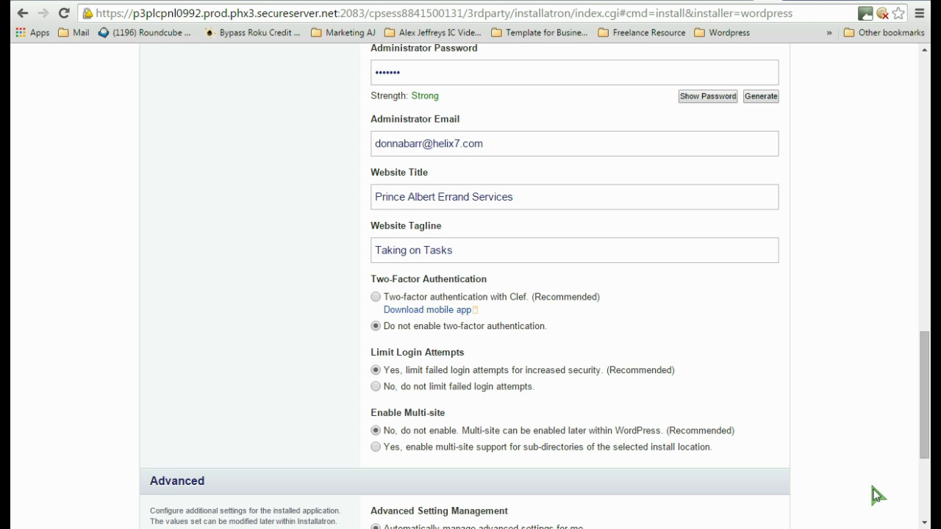
pyautogui.click(923, 523)
pyautogui.click(923, 524)
pyautogui.click(923, 523)
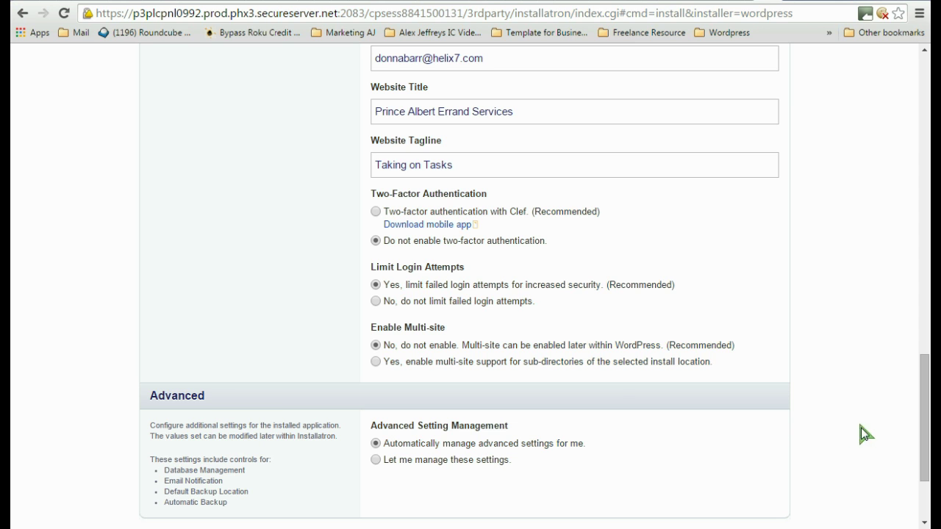
pyautogui.scroll(-2, 926, 443)
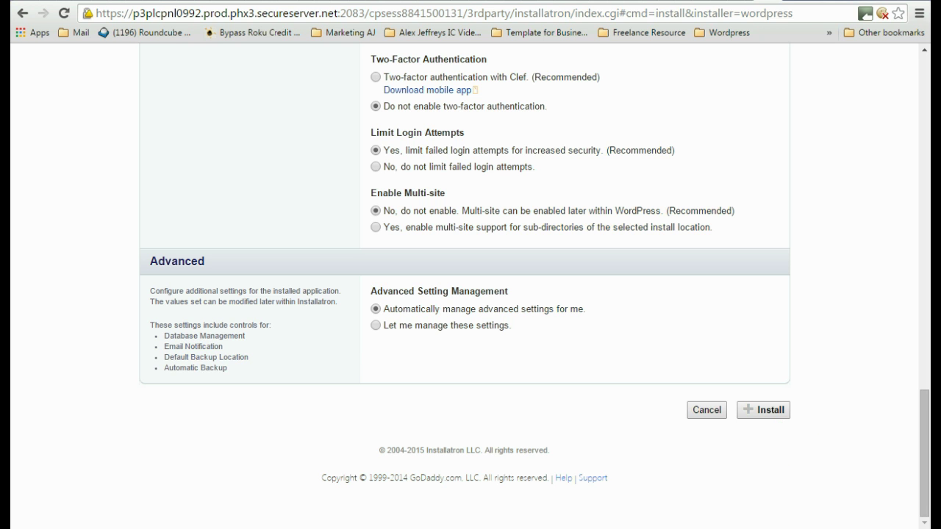
# Step: Select 4.1.1 (recommended) as the WordPress version to install
pyautogui.scroll(4, 923, 412)
pyautogui.moveTo(923, 397); pyautogui.dragTo(905, 174)
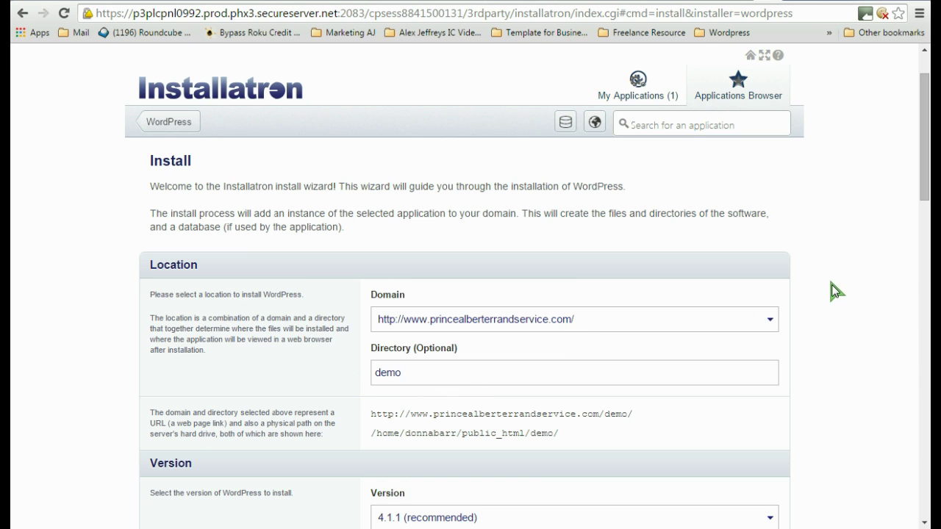
pyautogui.moveTo(922, 161); pyautogui.dragTo(920, 250)
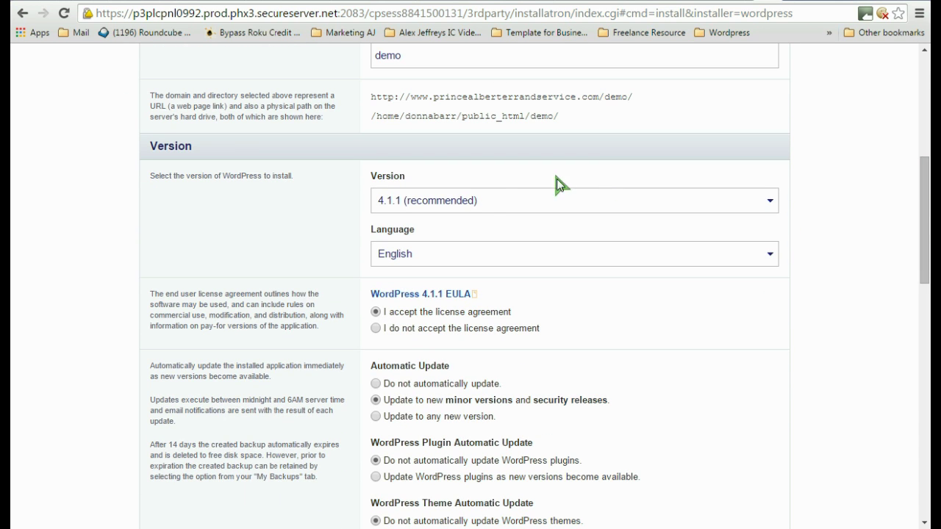
pyautogui.click(771, 199)
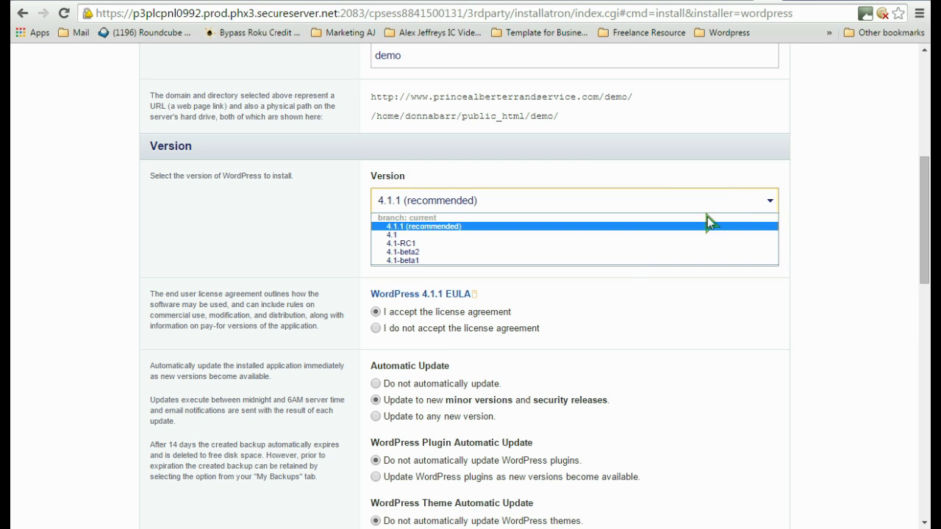
pyautogui.click(630, 229)
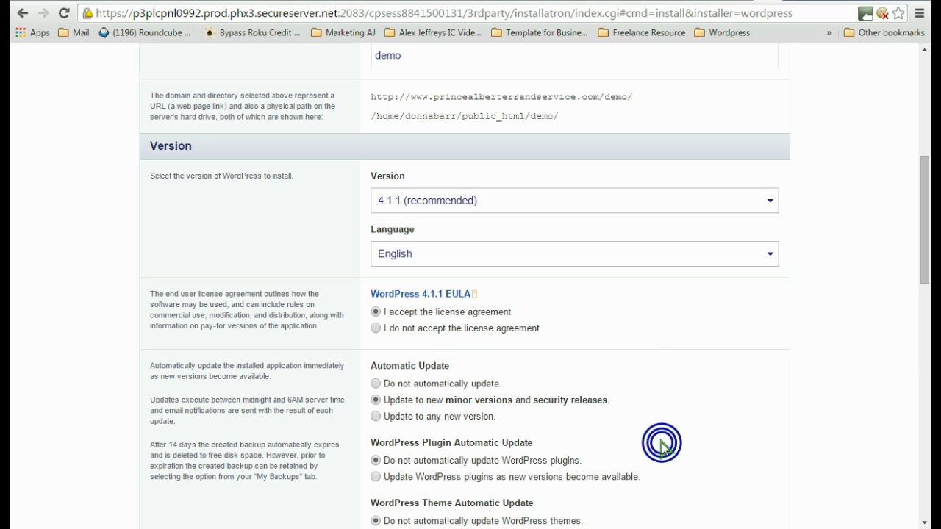
# Step: Start the WordPress installation with the configured settings
pyautogui.moveTo(926, 269); pyautogui.dragTo(919, 514)
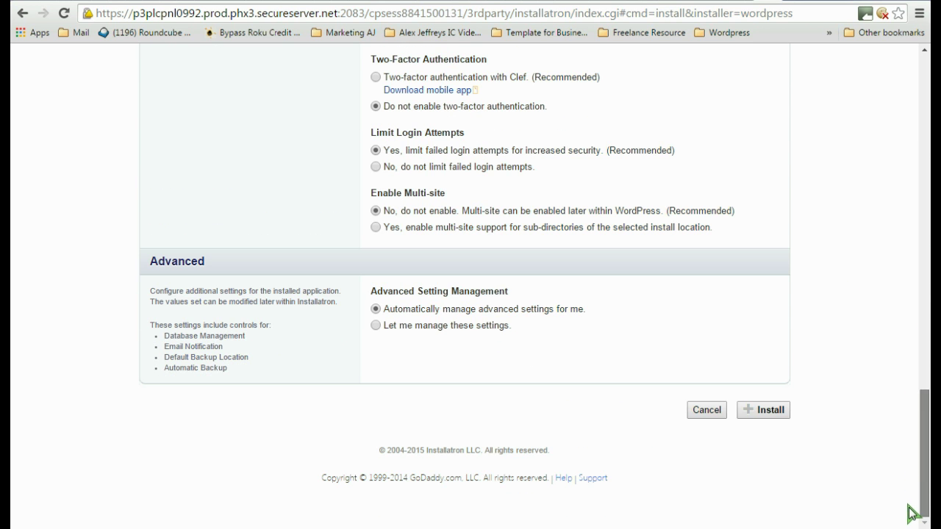
pyautogui.click(768, 410)
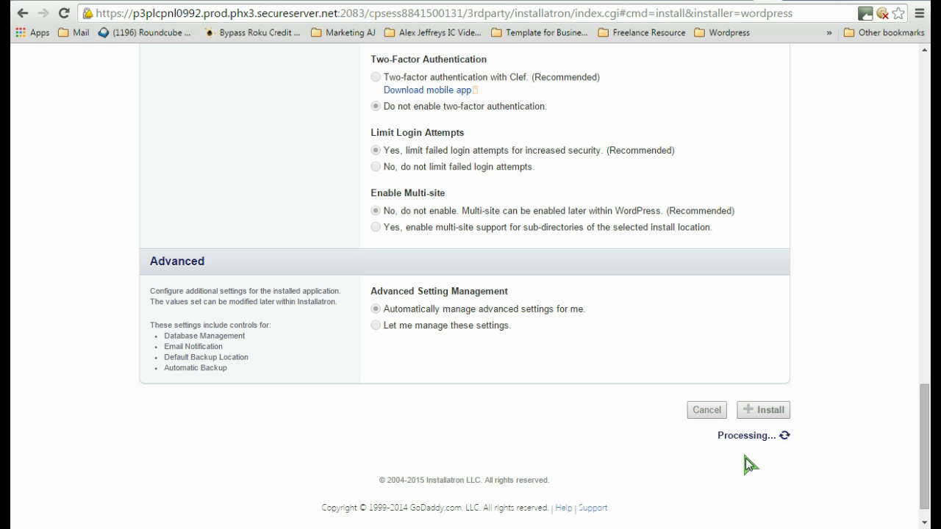
pyautogui.click(924, 524)
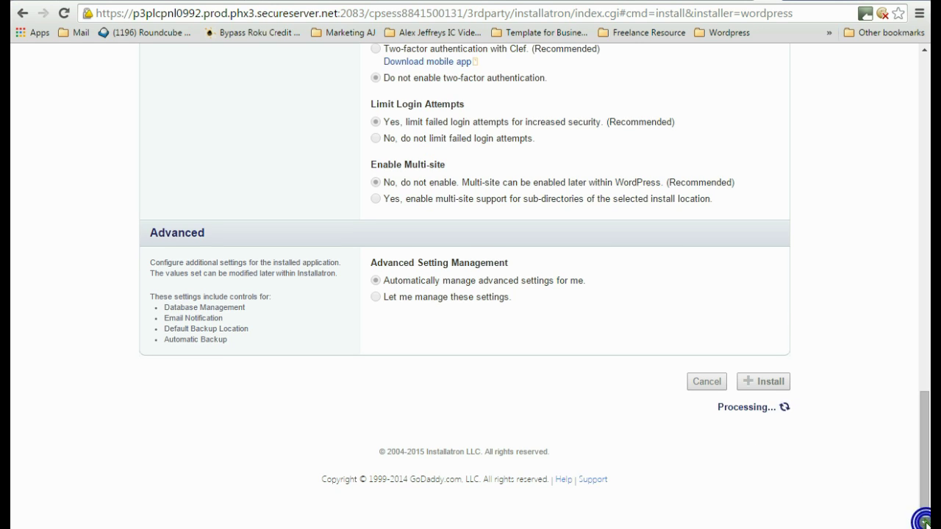
pyautogui.moveTo(925, 514); pyautogui.dragTo(919, 184)
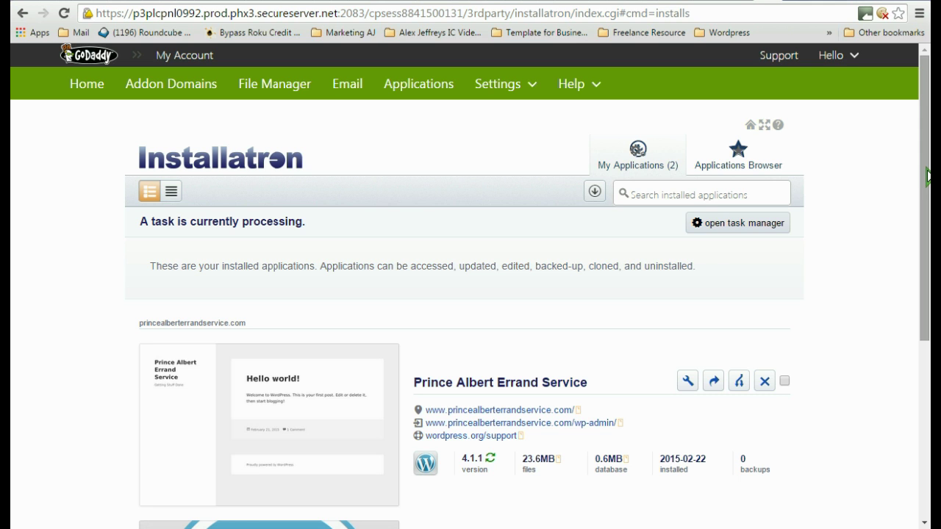
pyautogui.moveTo(923, 180); pyautogui.dragTo(918, 325)
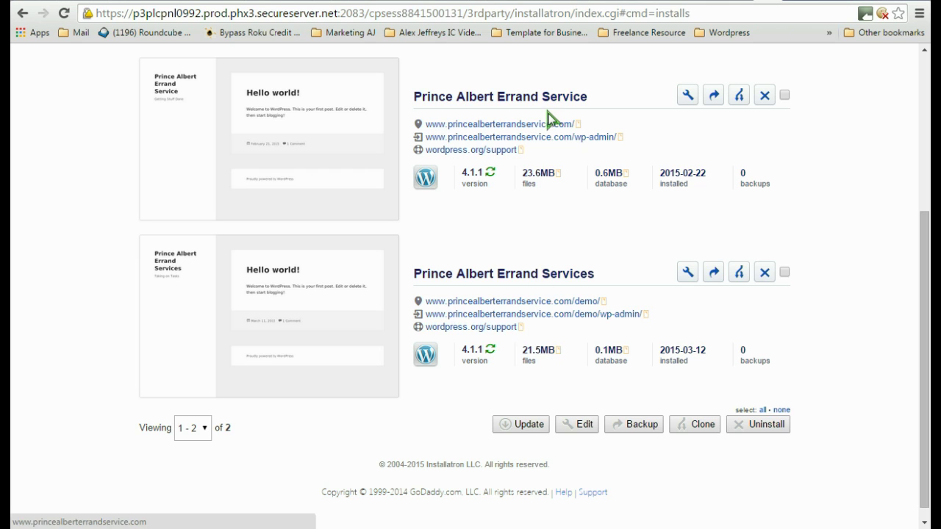
pyautogui.rightClick(540, 297)
pyautogui.click(581, 310)
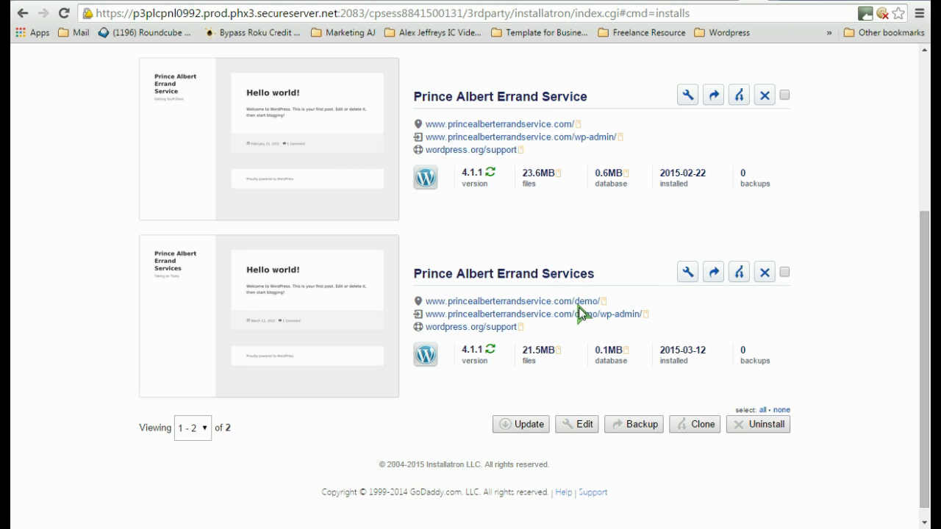
pyautogui.click(774, 3)
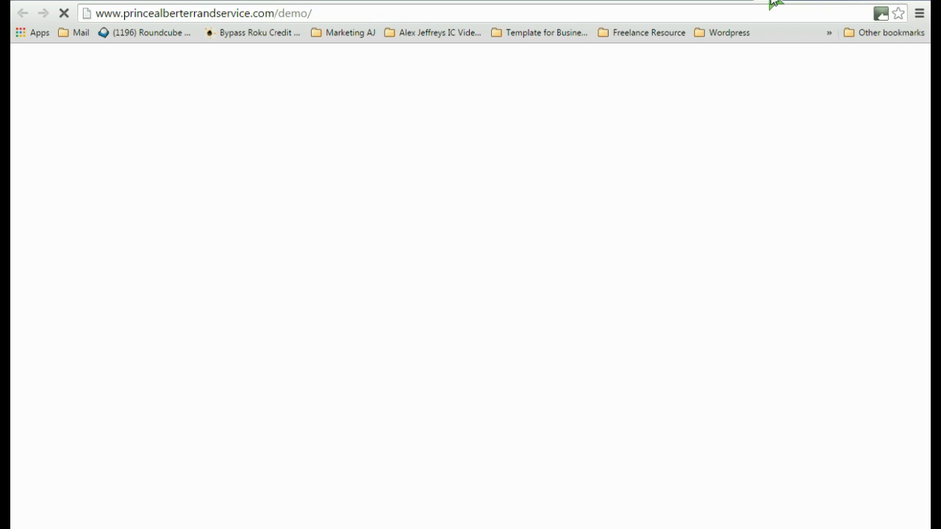